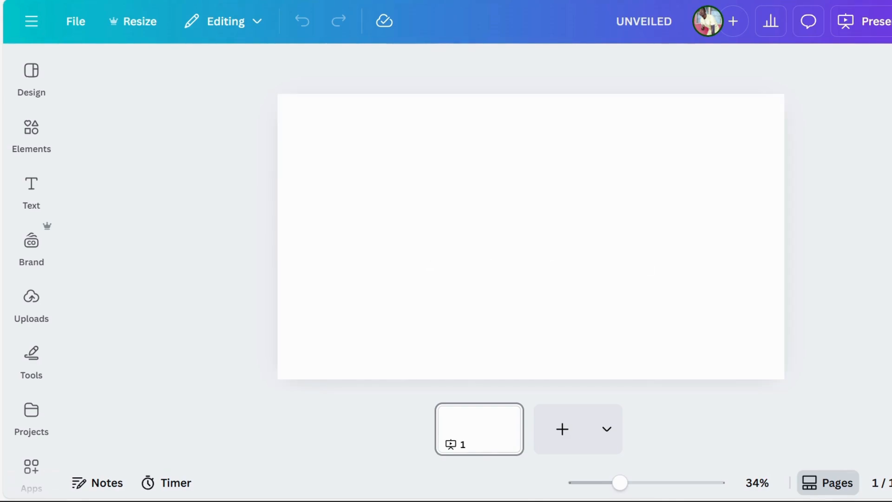
Step: Set the blank page's background to the medium purple from the default solid colors
{"action": "left_click", "coordinate": [448, 254]}
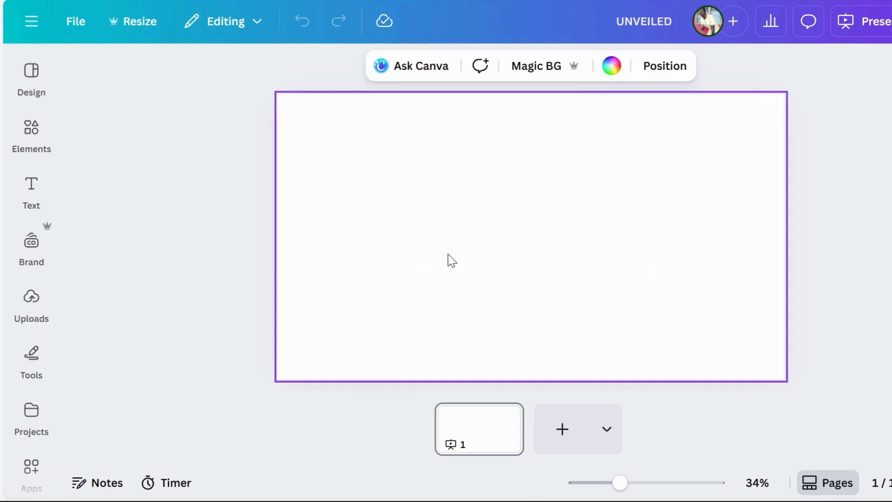
{"action": "left_click", "coordinate": [612, 67]}
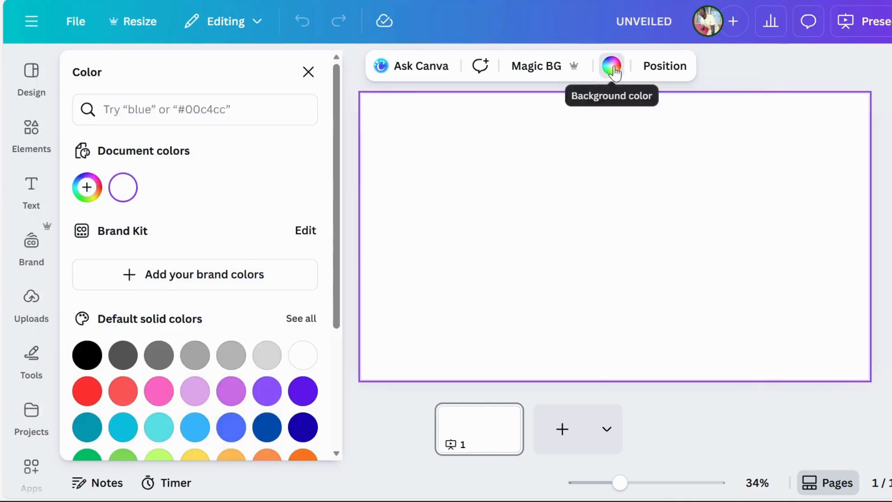
{"action": "left_click", "coordinate": [231, 391]}
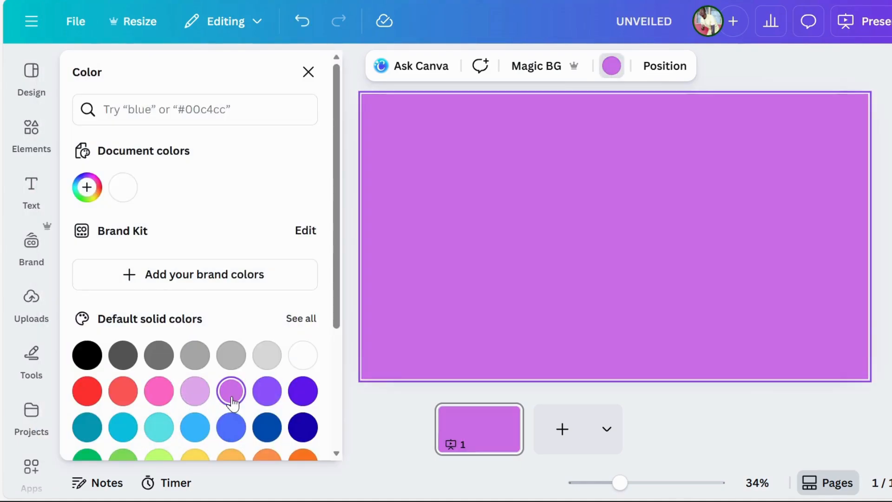
{"action": "key", "text": "Escape"}
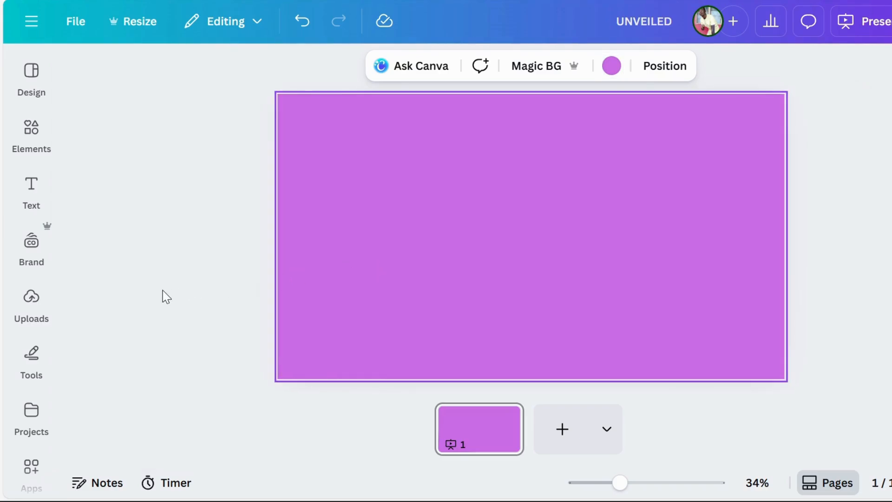
Step: Add a heading to the page with the text "SHUT"
{"action": "left_click", "coordinate": [32, 188]}
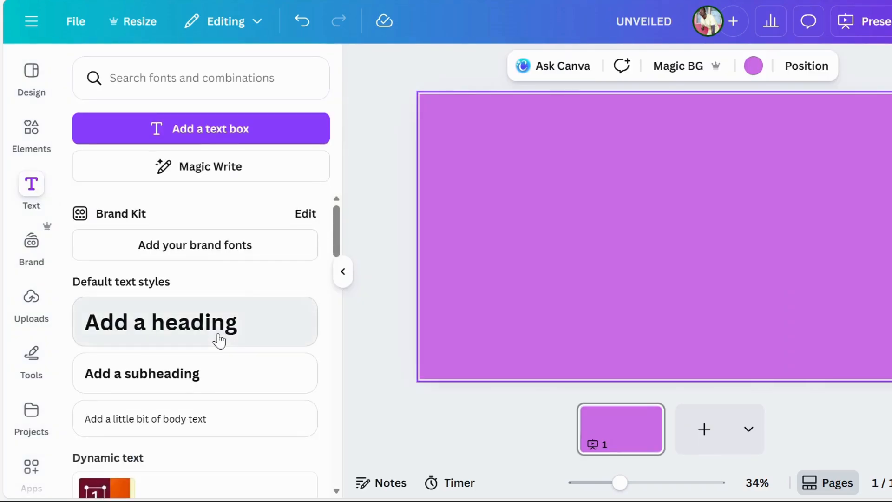
{"action": "left_click", "coordinate": [219, 341]}
{"action": "type", "text": "SHUT"}
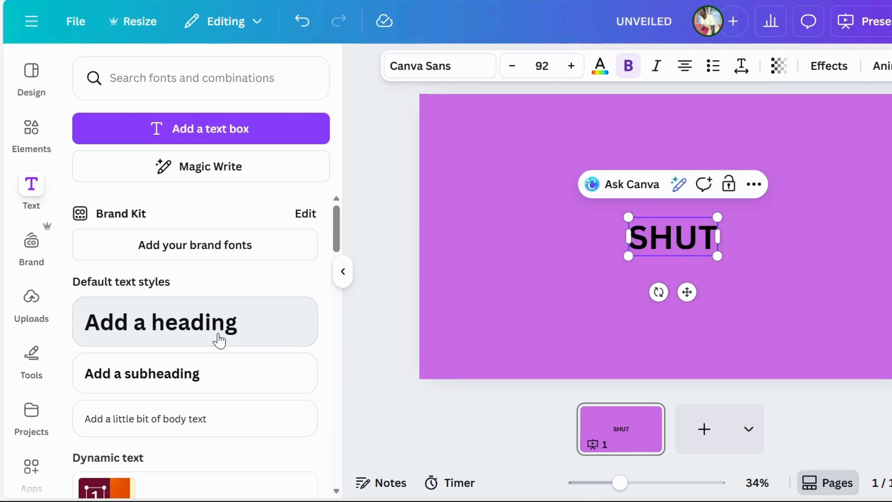
{"action": "left_click", "coordinate": [342, 272]}
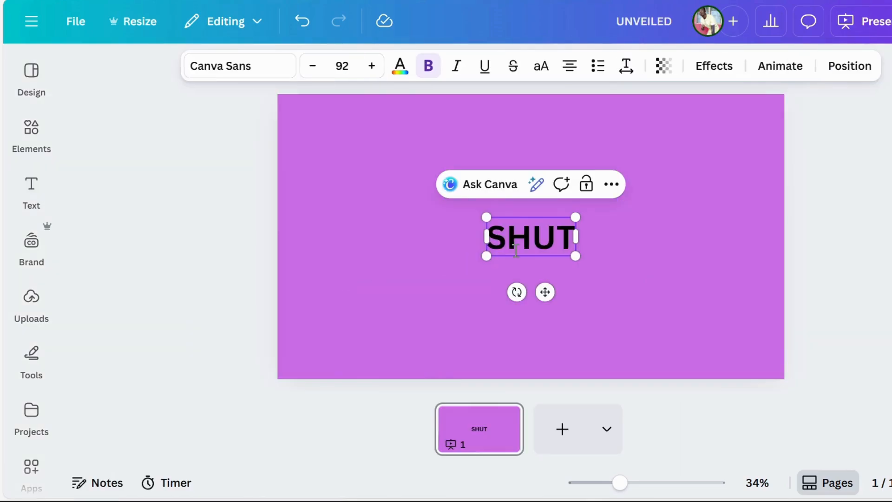
Step: Enlarge the SHUT heading to a font size of about 373 and center it on the page
{"action": "left_click_drag", "start_coordinate": [575, 217], "coordinate": [719, 153]}
{"action": "left_click_drag", "start_coordinate": [487, 255], "coordinate": [358, 312]}
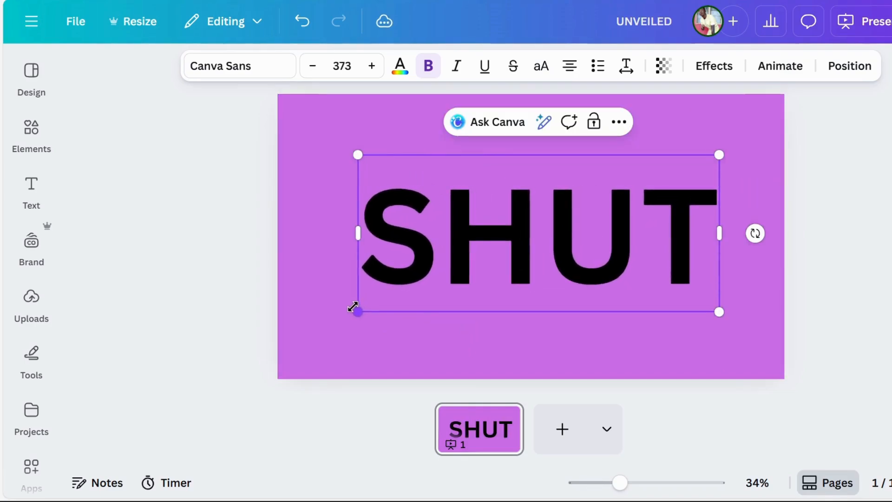
{"action": "left_click", "coordinate": [841, 224]}
{"action": "left_click", "coordinate": [564, 230]}
{"action": "mouse_move", "coordinate": [551, 235]}
{"action": "left_mouse_down"}
{"action": "mouse_move", "coordinate": [537, 231]}
{"action": "mouse_move", "coordinate": [546, 223]}
{"action": "mouse_move", "coordinate": [542, 237]}
{"action": "mouse_move", "coordinate": [555, 237]}
{"action": "left_mouse_up"}
{"action": "left_click", "coordinate": [847, 264]}
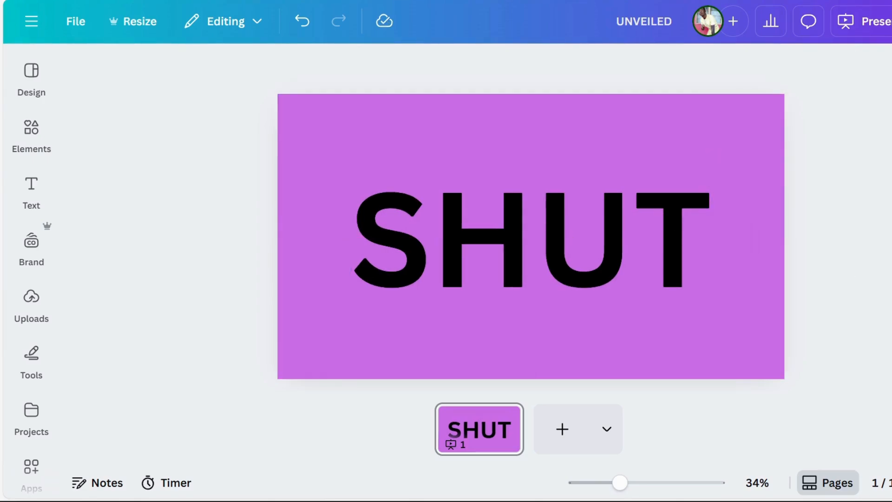
Step: Download the design as a JPG at 1,920 × 1,080 px
{"action": "left_click", "coordinate": [891, 21]}
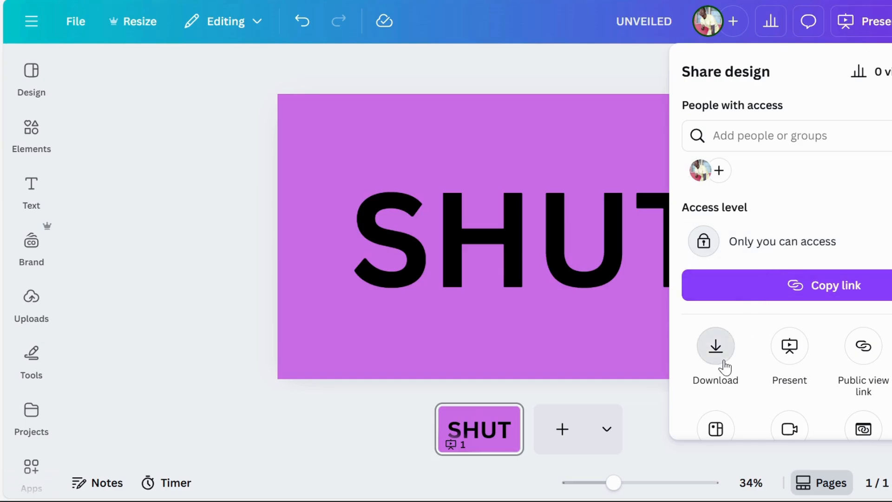
{"action": "left_click", "coordinate": [724, 364]}
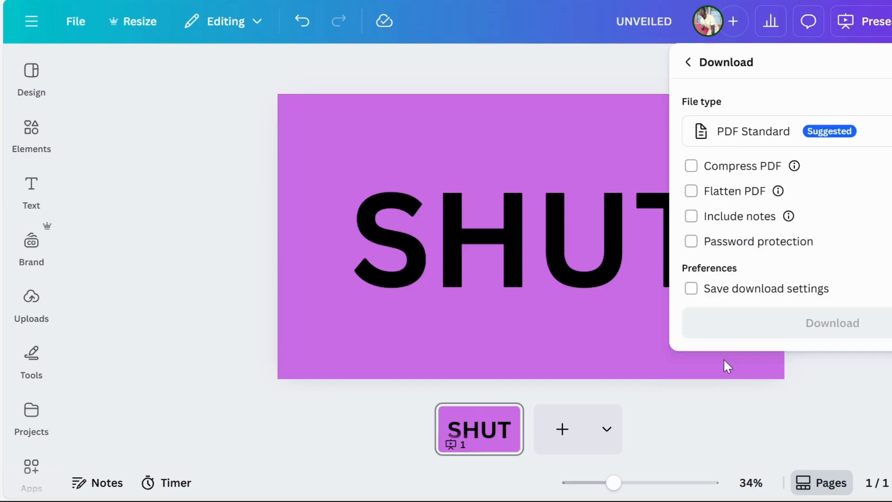
{"action": "left_click", "coordinate": [838, 144]}
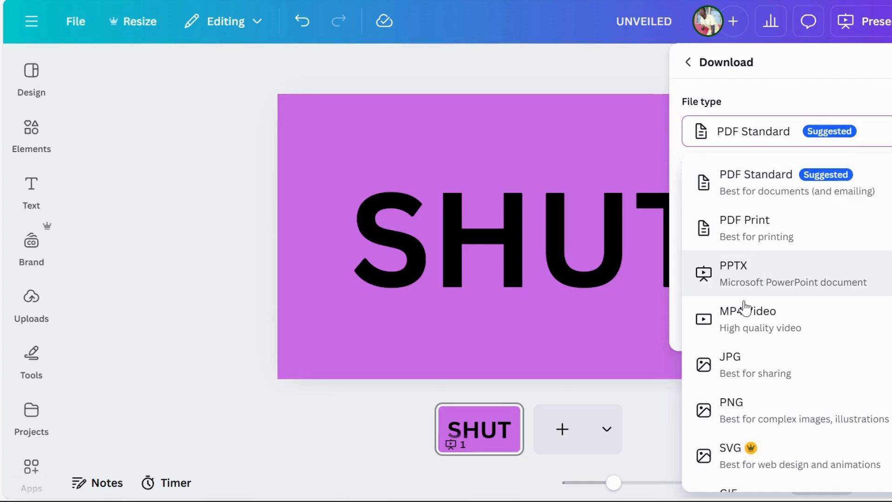
{"action": "left_click", "coordinate": [731, 377]}
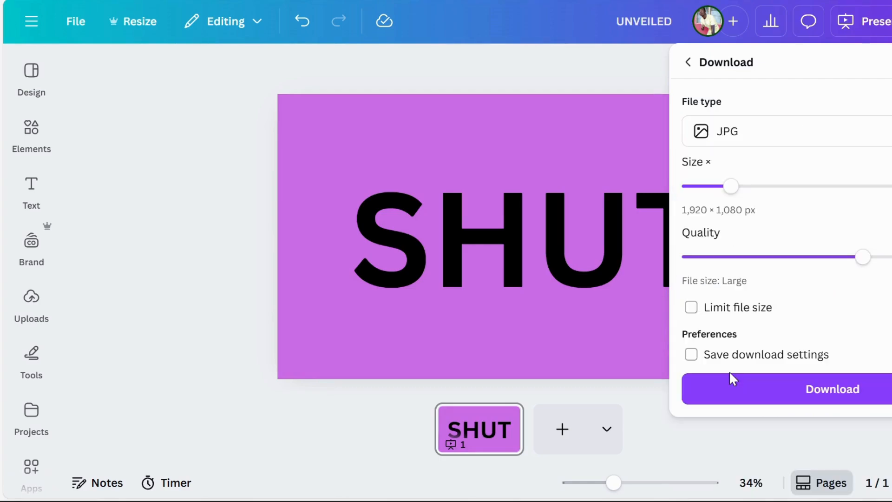
{"action": "left_click", "coordinate": [759, 395]}
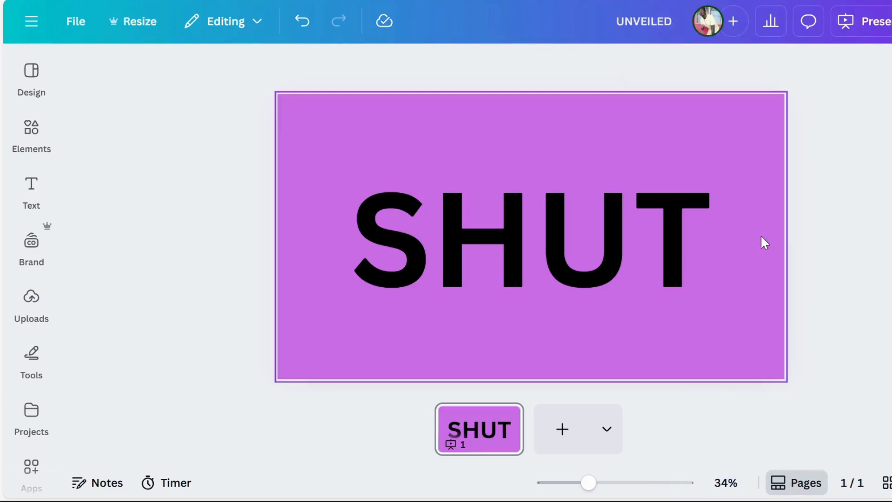
Step: Delete the SHUT heading and place the uploaded purple SHUT image on the page instead
{"action": "left_click", "coordinate": [614, 247]}
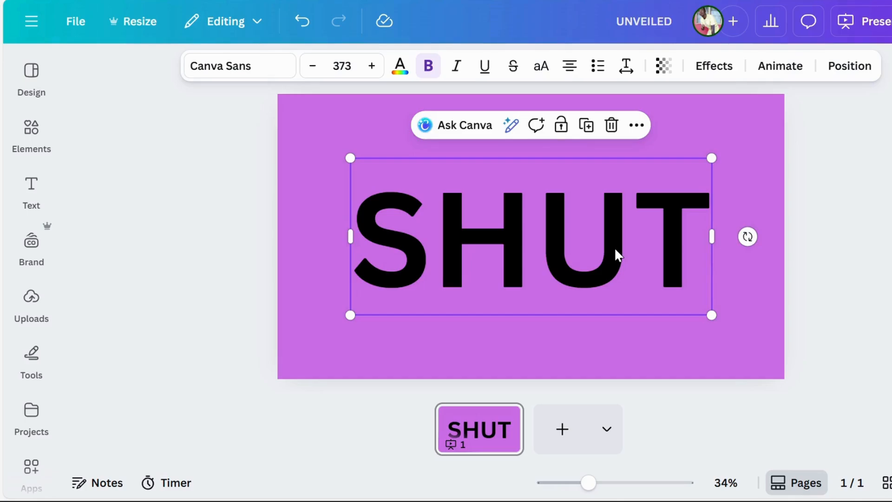
{"action": "key", "text": "Delete"}
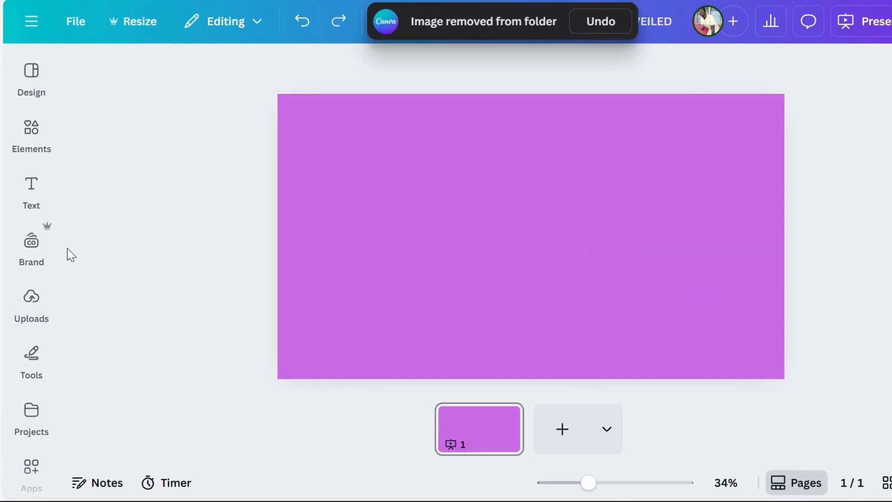
{"action": "left_click", "coordinate": [31, 297]}
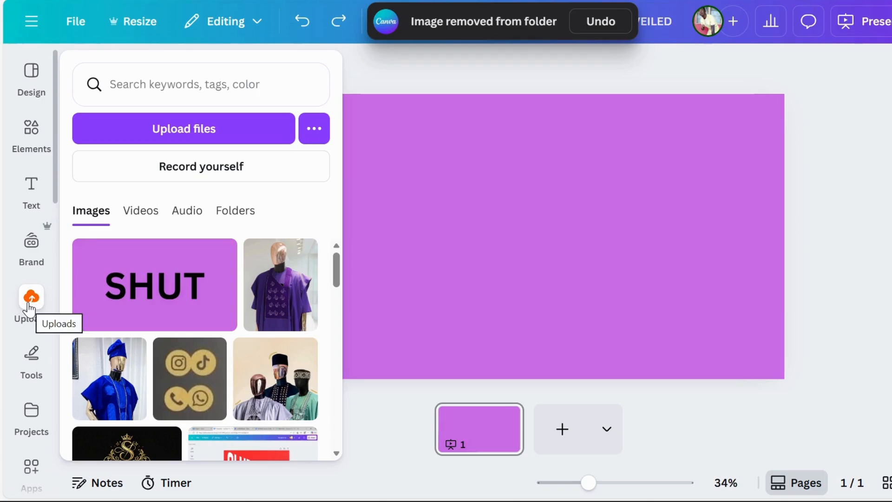
{"action": "left_click", "coordinate": [150, 289]}
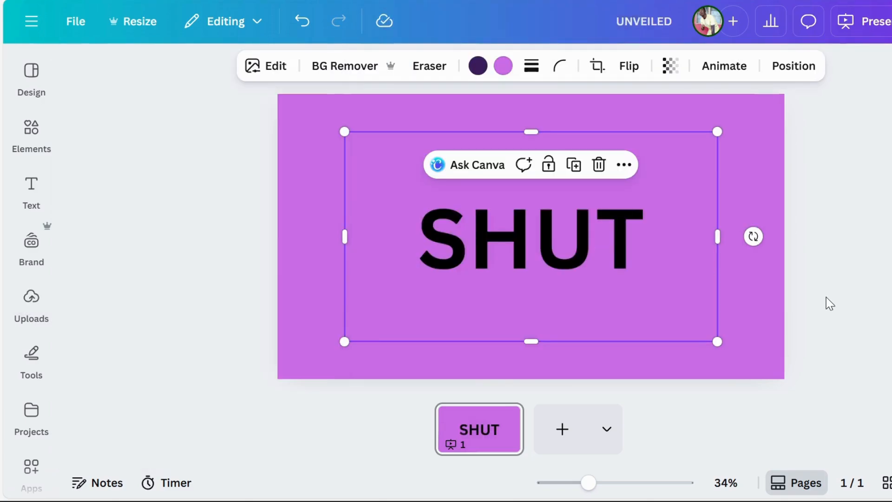
{"action": "left_click", "coordinate": [827, 297]}
Step: Enlarge the SHUT image from its corners until it fills the whole page
{"action": "left_click", "coordinate": [575, 253]}
{"action": "left_click_drag", "start_coordinate": [343, 341], "coordinate": [274, 375]}
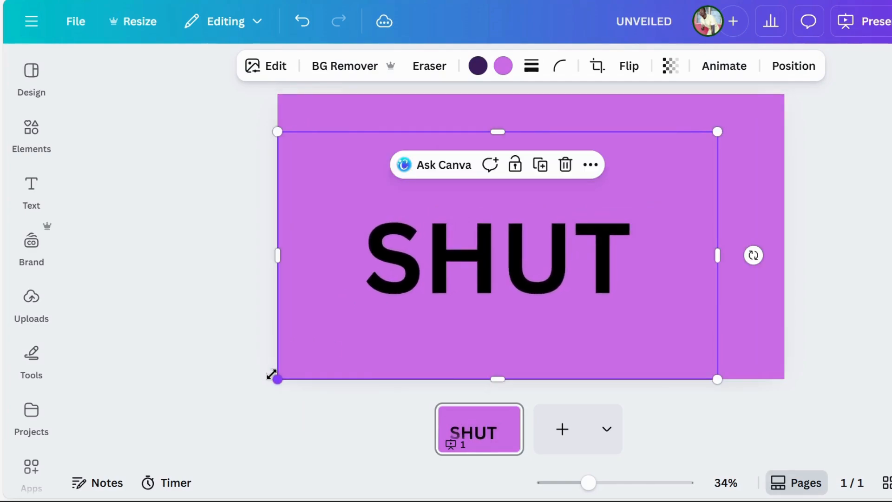
{"action": "left_click_drag", "start_coordinate": [720, 131], "coordinate": [794, 107]}
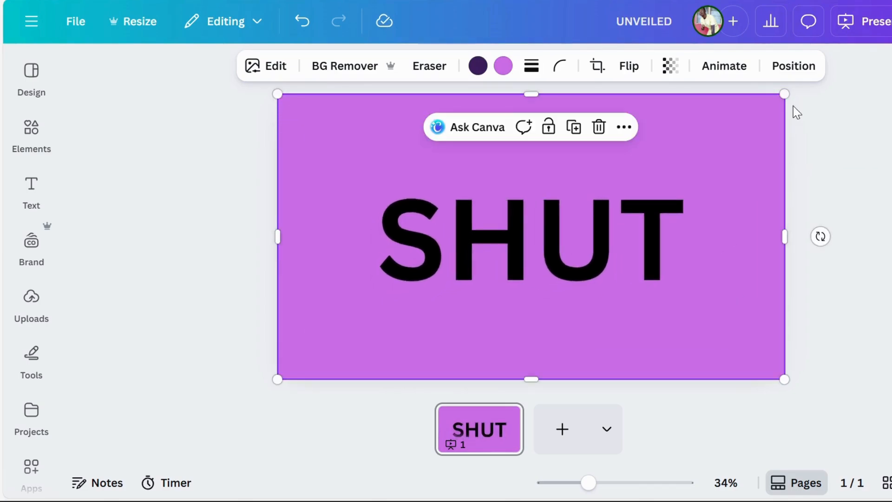
{"action": "left_click", "coordinate": [854, 310]}
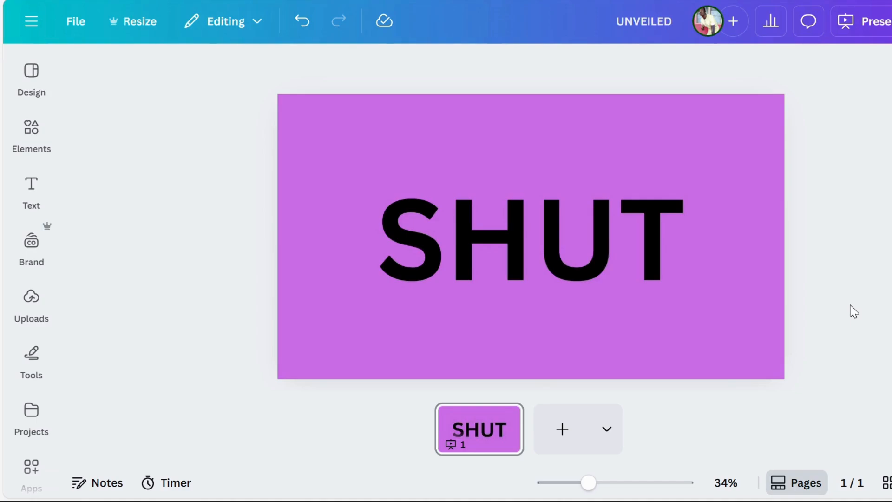
Step: Duplicate the SHUT image and align the copy exactly over the original
{"action": "left_click", "coordinate": [583, 256]}
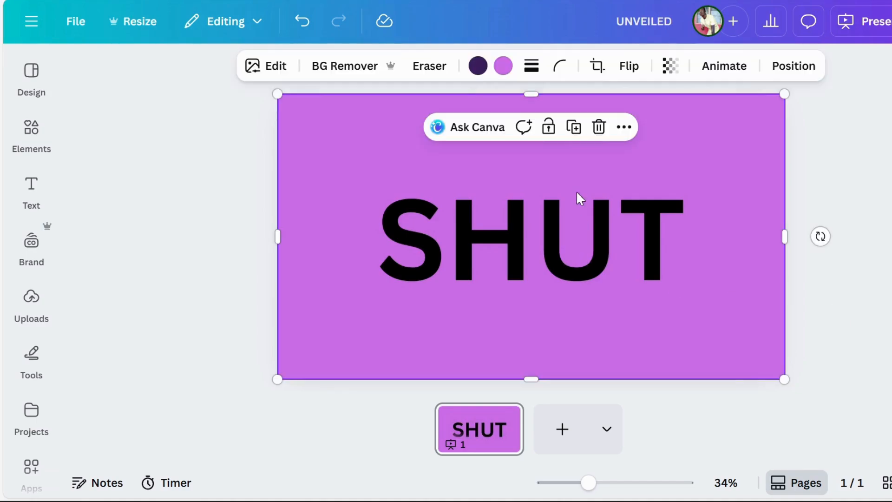
{"action": "left_click", "coordinate": [575, 132]}
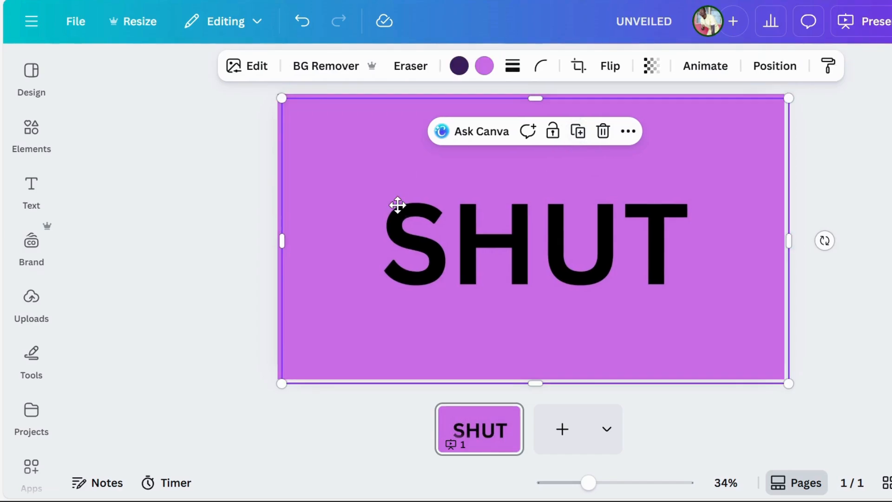
{"action": "left_click_drag", "start_coordinate": [400, 205], "coordinate": [395, 201]}
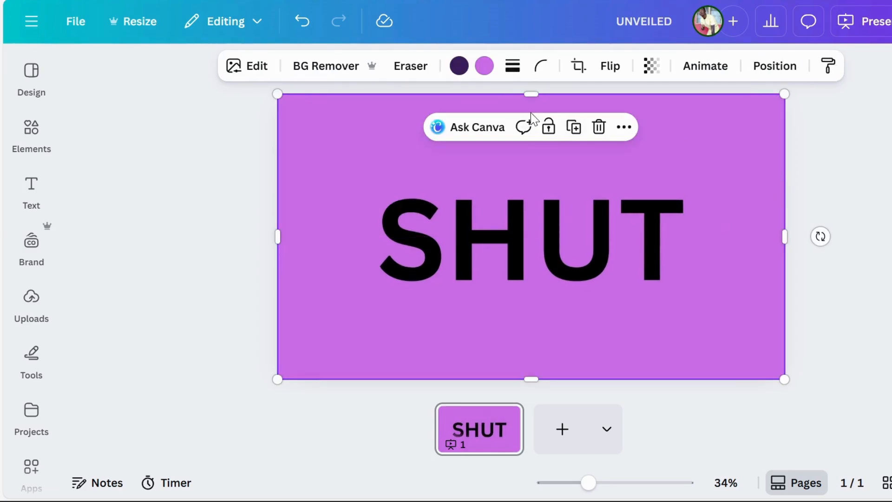
Step: Crop the two stacked SHUT images at the page's mid-height, one to the lower half and the other to the upper half
{"action": "left_click_drag", "start_coordinate": [530, 95], "coordinate": [531, 241]}
{"action": "key", "text": "ctrl+z"}
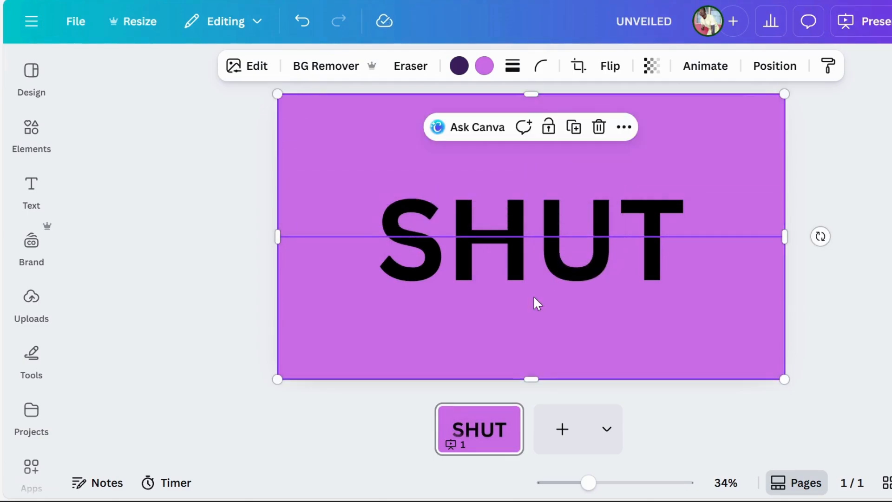
{"action": "left_click_drag", "start_coordinate": [530, 379], "coordinate": [527, 236]}
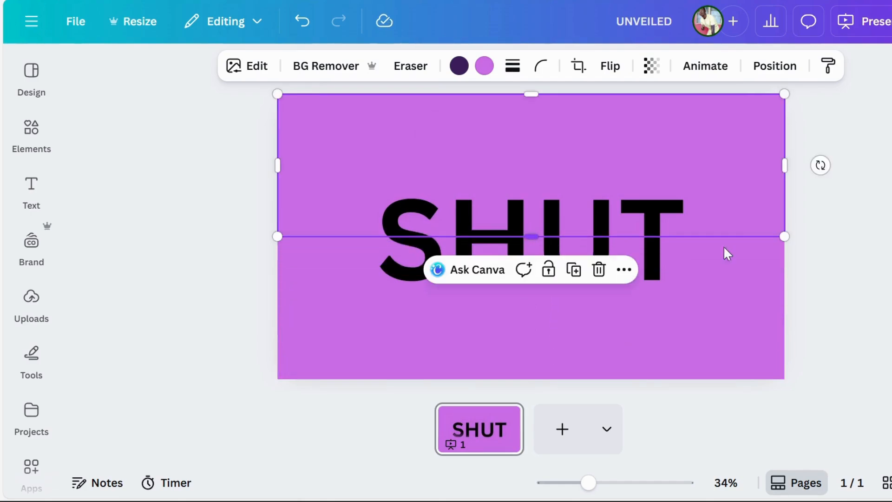
{"action": "left_click", "coordinate": [851, 321]}
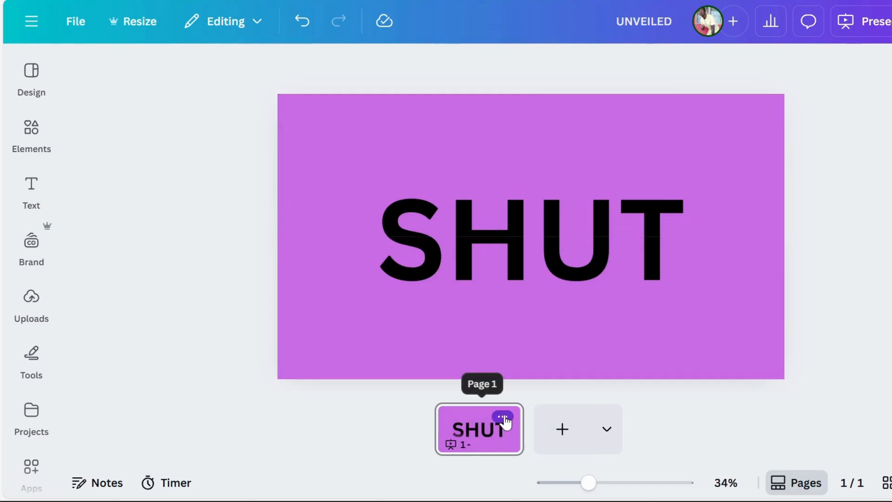
Step: Duplicate the page and, on the new page, move the SHUT halves apart vertically to open a gap between them
{"action": "left_click", "coordinate": [508, 411]}
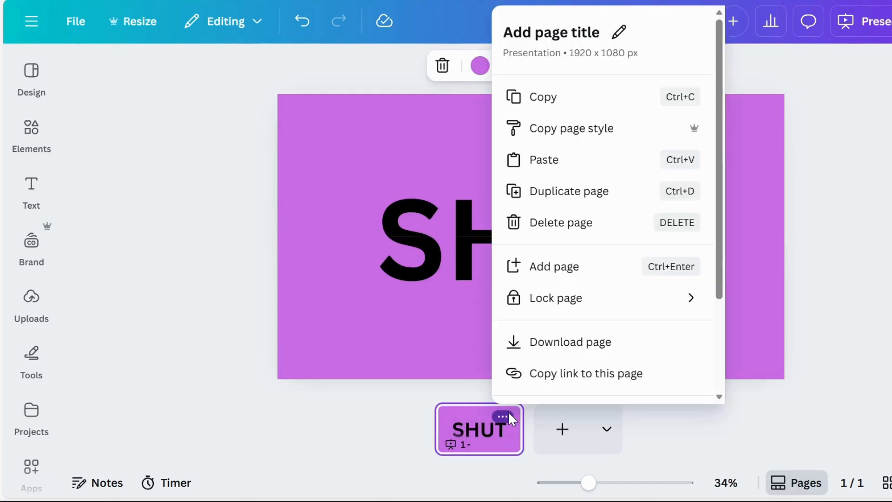
{"action": "left_click", "coordinate": [612, 200]}
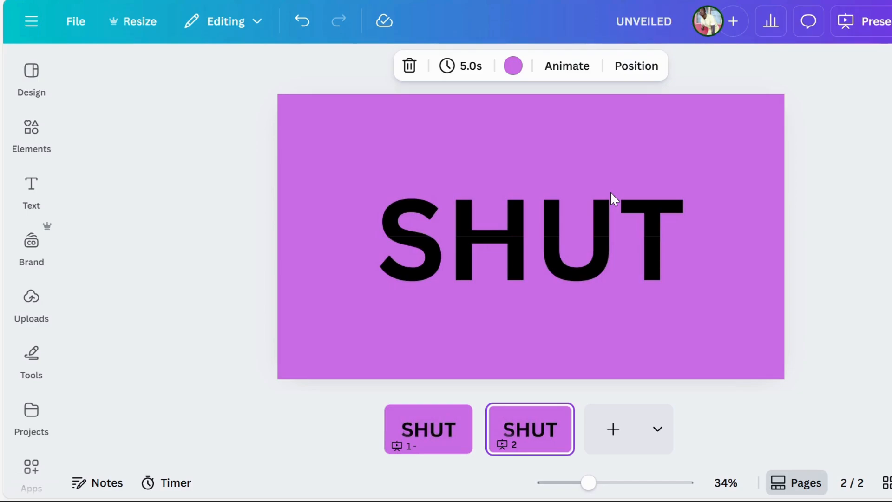
{"action": "left_click", "coordinate": [579, 271]}
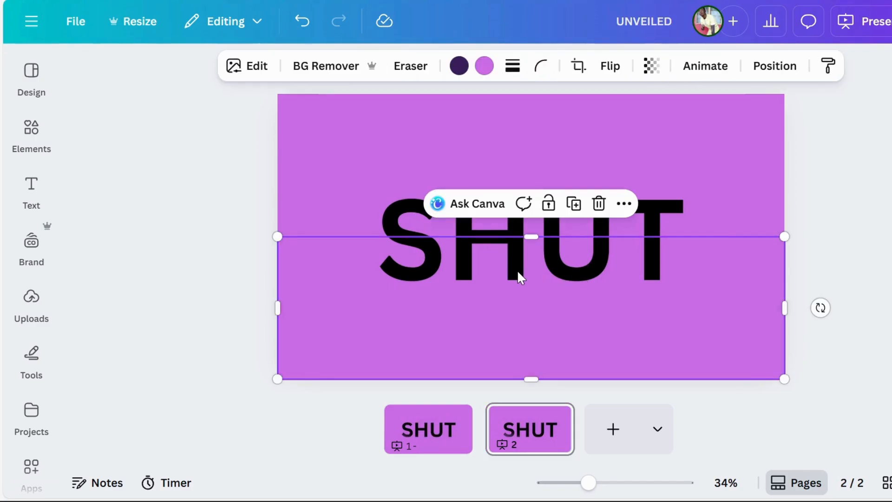
{"action": "left_click_drag", "start_coordinate": [517, 278], "coordinate": [514, 335]}
{"action": "left_click_drag", "start_coordinate": [520, 218], "coordinate": [518, 161]}
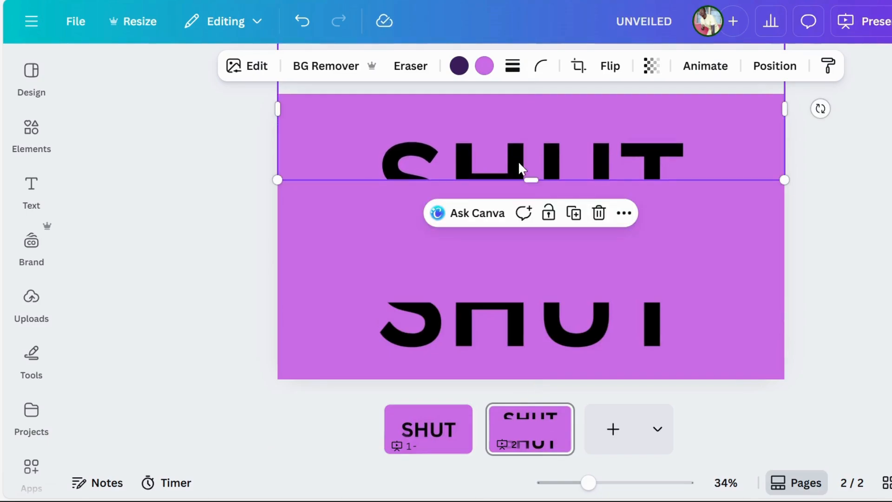
{"action": "key", "text": "Escape"}
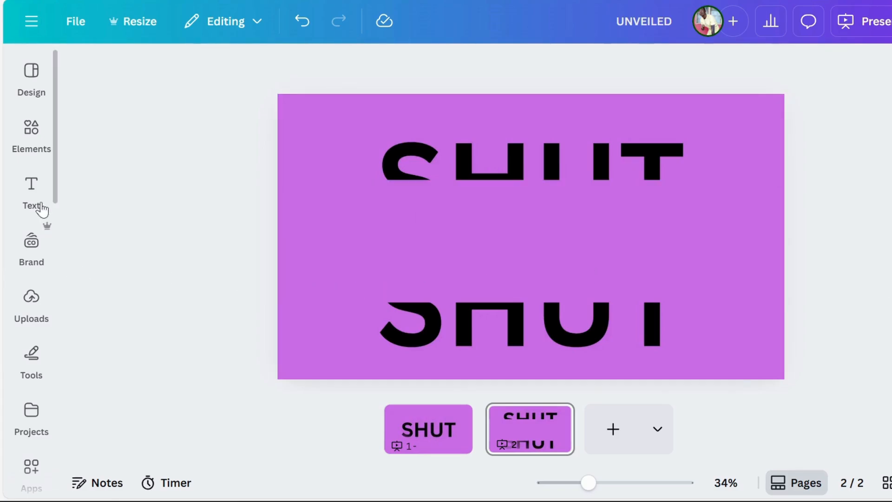
Step: Add a heading with the text "DOWN" in the gap between the SHUT halves on page 2
{"action": "left_click", "coordinate": [31, 185]}
{"action": "left_click", "coordinate": [239, 320]}
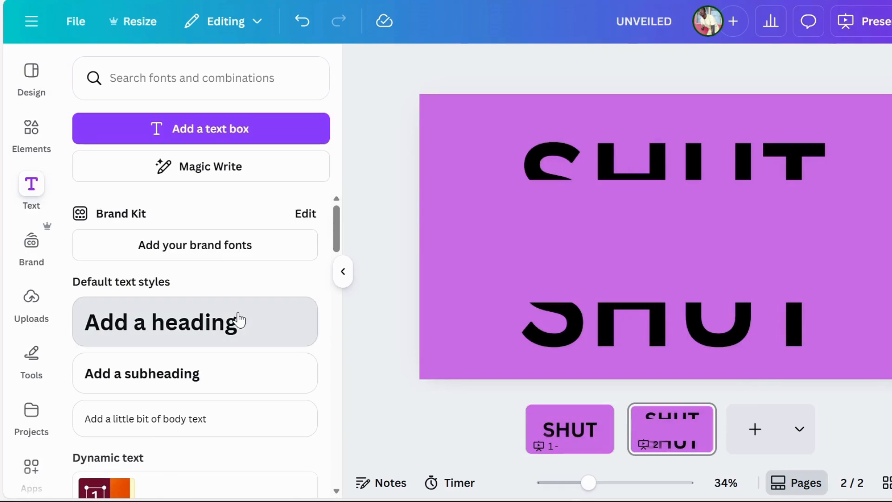
{"action": "type", "text": "DOWN"}
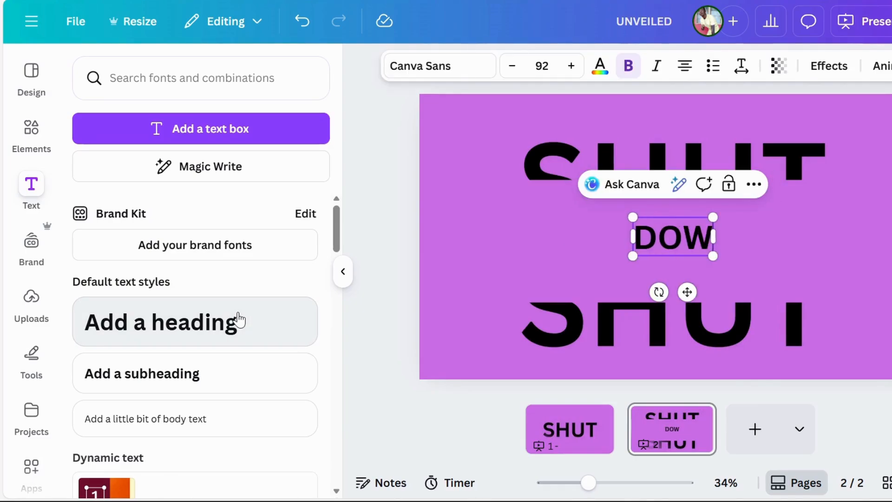
{"action": "left_click", "coordinate": [342, 271]}
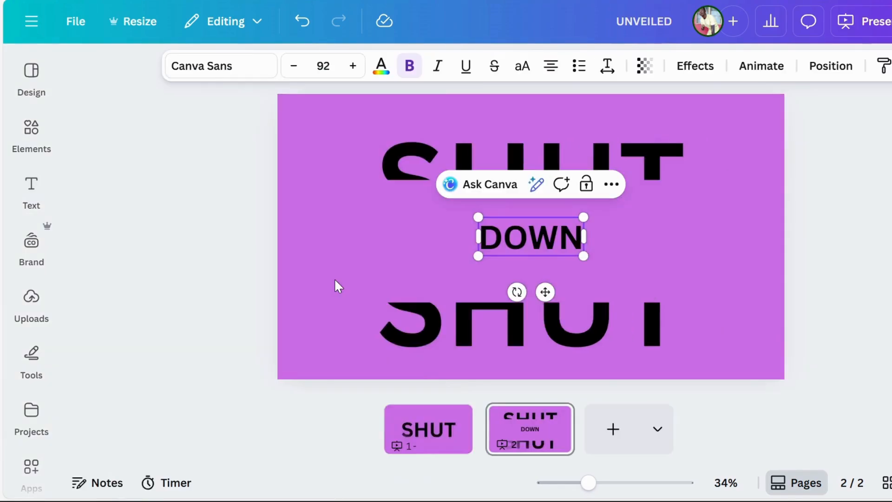
Step: Change the font of the DOWN heading to Amsterdam One from the Handwriting fonts
{"action": "left_click", "coordinate": [248, 71]}
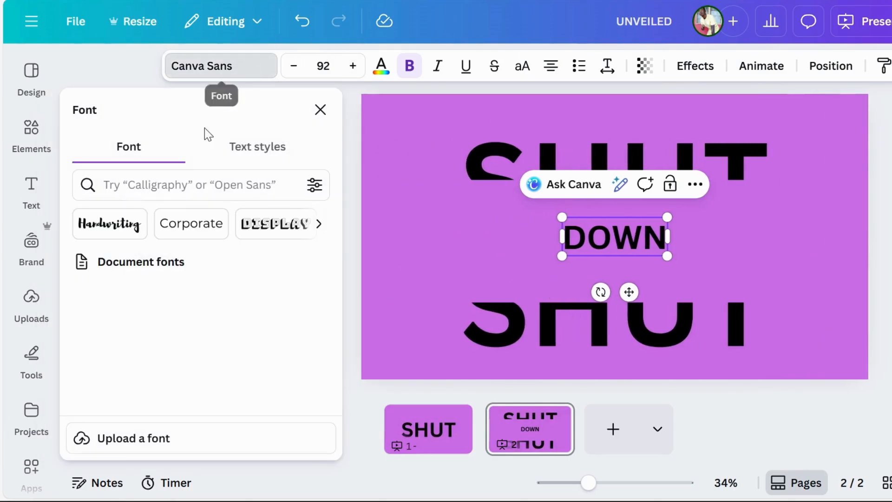
{"action": "left_click", "coordinate": [134, 233]}
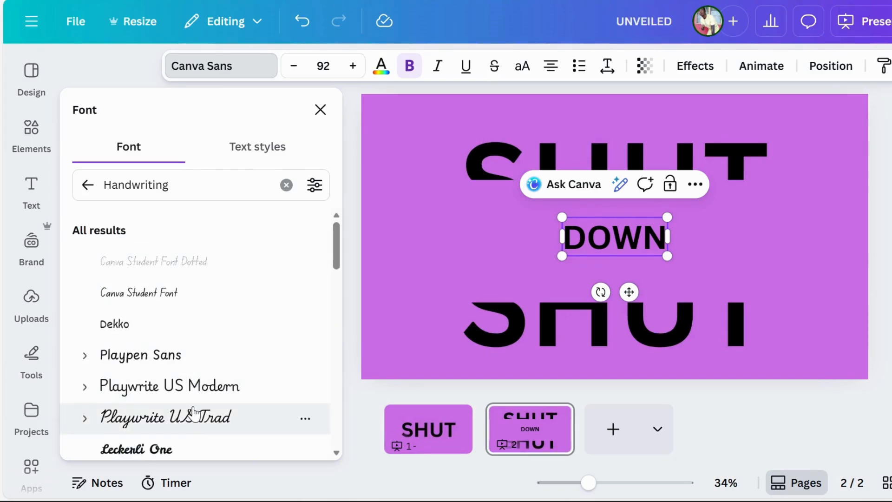
{"action": "scroll", "coordinate": [194, 413], "scroll_direction": "down", "scroll_amount": 1}
{"action": "scroll", "coordinate": [194, 414], "scroll_direction": "down", "scroll_amount": 8}
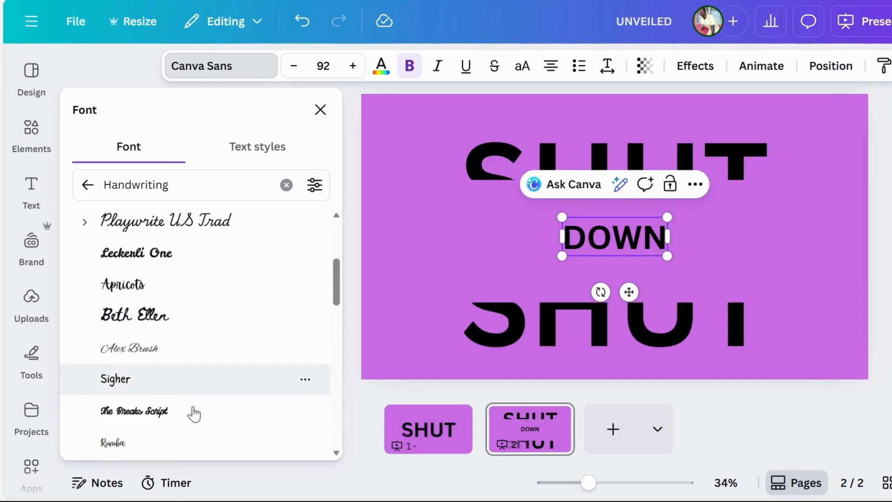
{"action": "scroll", "coordinate": [194, 413], "scroll_direction": "down", "scroll_amount": 3}
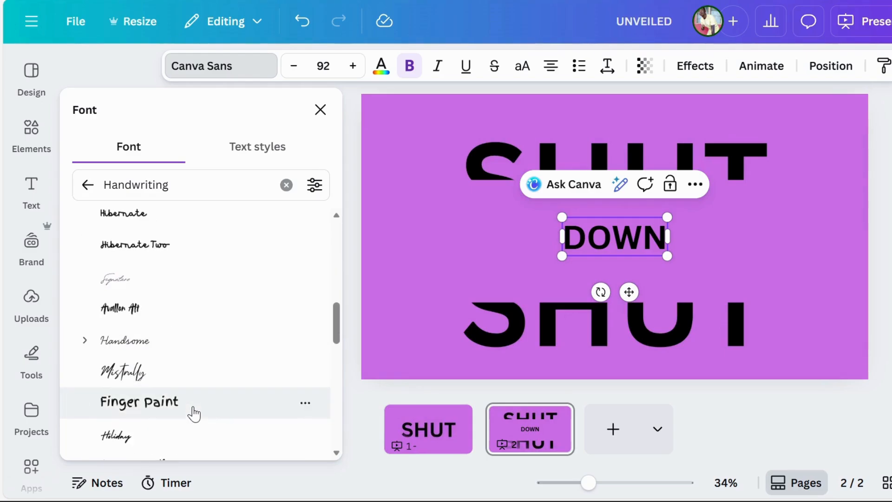
{"action": "left_click", "coordinate": [168, 218]}
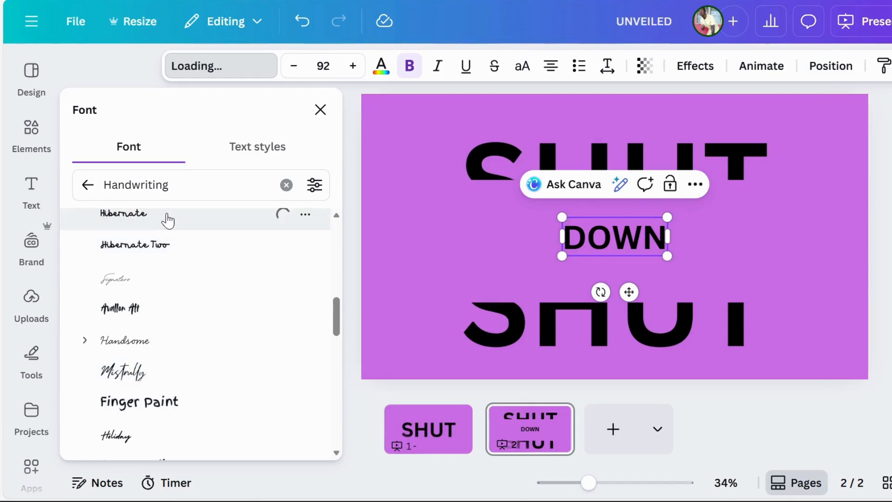
{"action": "scroll", "coordinate": [169, 333], "scroll_direction": "down", "scroll_amount": 12}
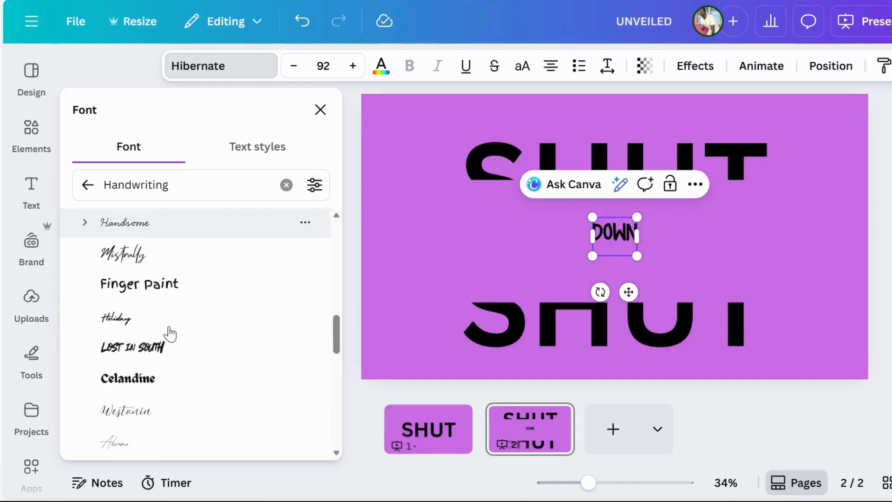
{"action": "scroll", "coordinate": [169, 333], "scroll_direction": "up", "scroll_amount": 2}
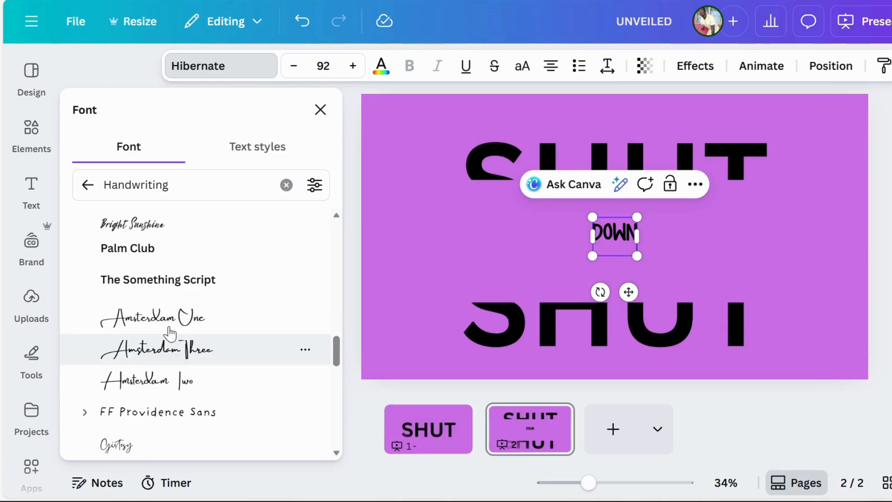
{"action": "left_click", "coordinate": [153, 372]}
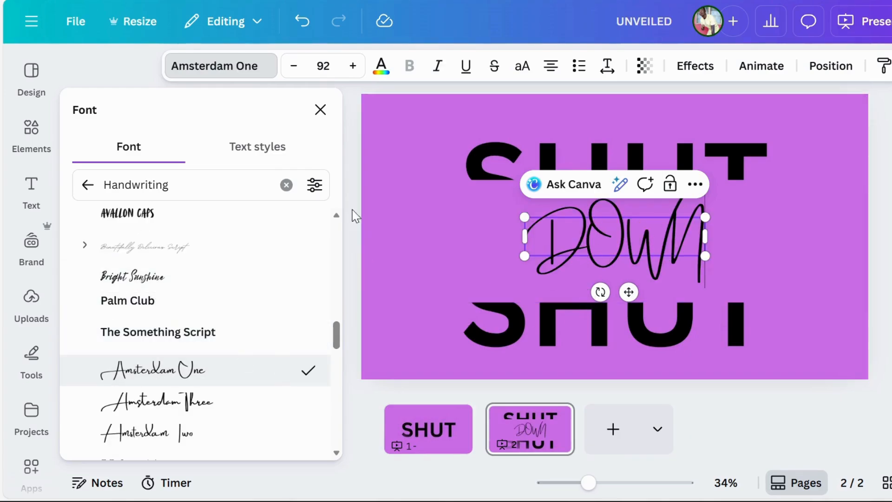
{"action": "left_click", "coordinate": [320, 110]}
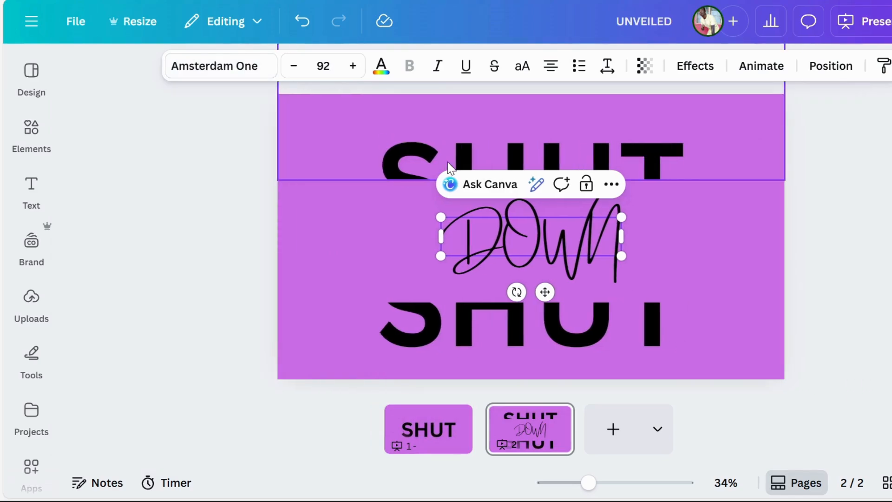
Step: Enlarge the DOWN heading to font size 157 so it fills the gap between the SHUT halves
{"action": "left_click_drag", "start_coordinate": [618, 219], "coordinate": [666, 207]}
{"action": "left_click_drag", "start_coordinate": [438, 257], "coordinate": [363, 289]}
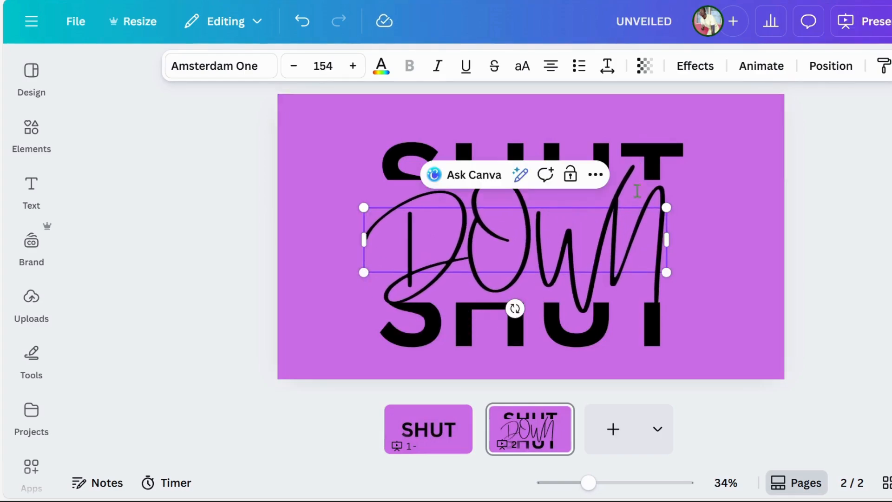
{"action": "left_click_drag", "start_coordinate": [666, 208], "coordinate": [669, 205]}
{"action": "left_click", "coordinate": [724, 259]}
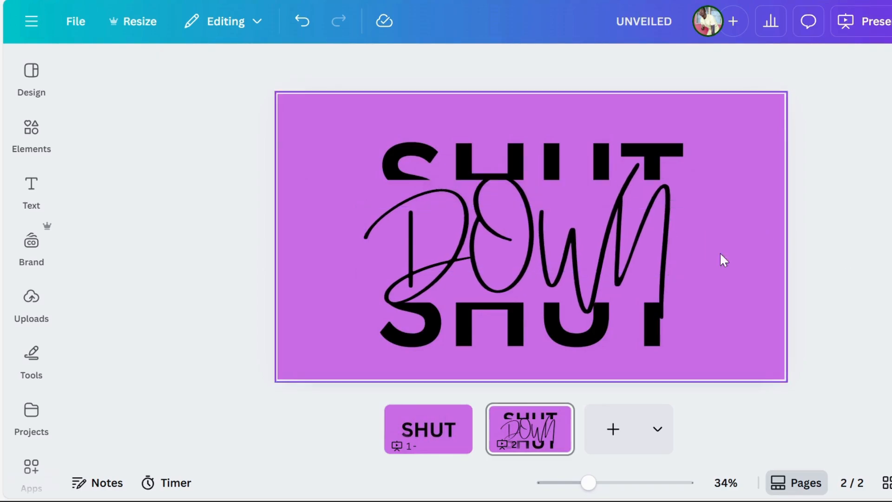
Step: Copy the DOWN text from page 2 and paste it onto page 1
{"action": "left_click", "coordinate": [564, 249]}
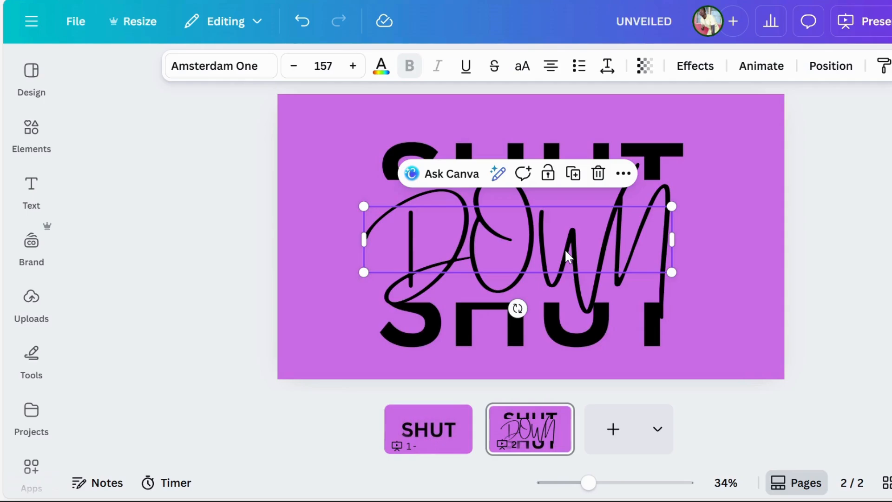
{"action": "left_click", "coordinate": [625, 176]}
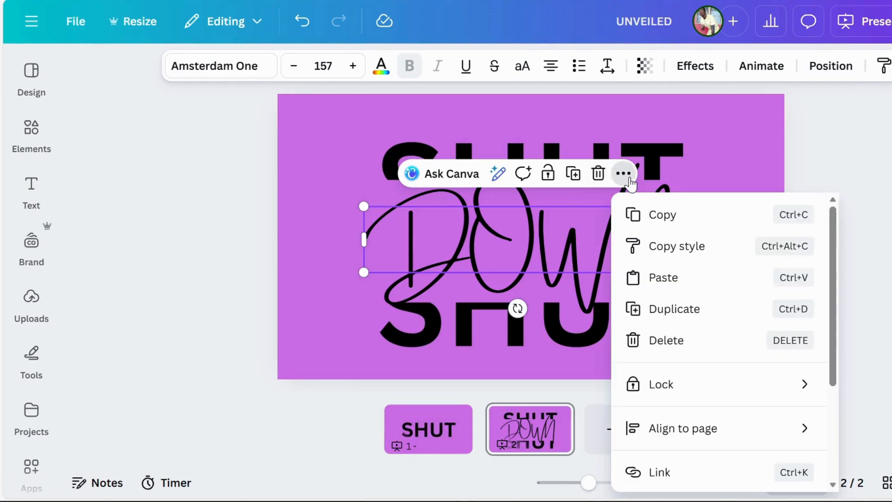
{"action": "left_click", "coordinate": [649, 217]}
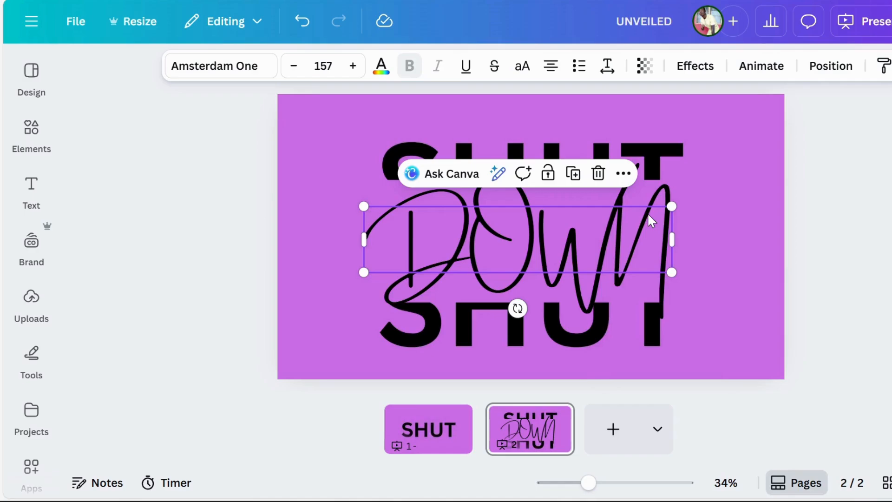
{"action": "left_click", "coordinate": [435, 442]}
{"action": "key", "text": "ctrl+v"}
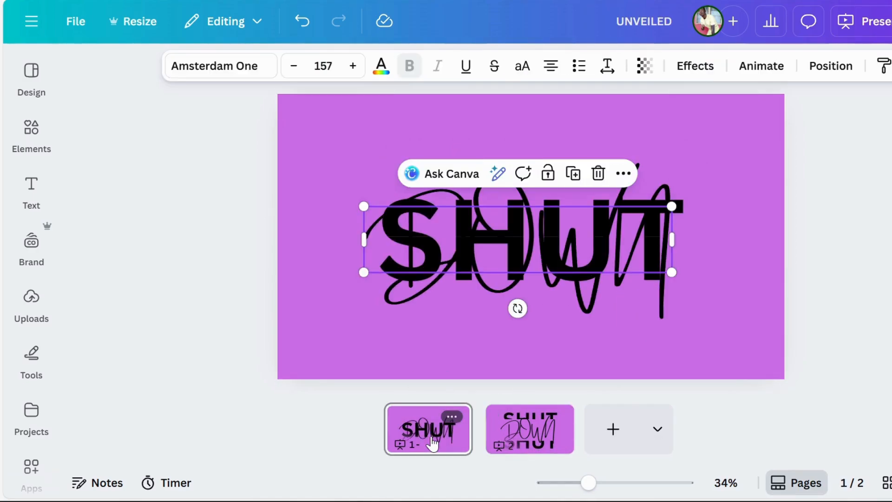
Step: Send the pasted DOWN text on page 1 to the back, behind the SHUT halves
{"action": "right_click", "coordinate": [529, 231]}
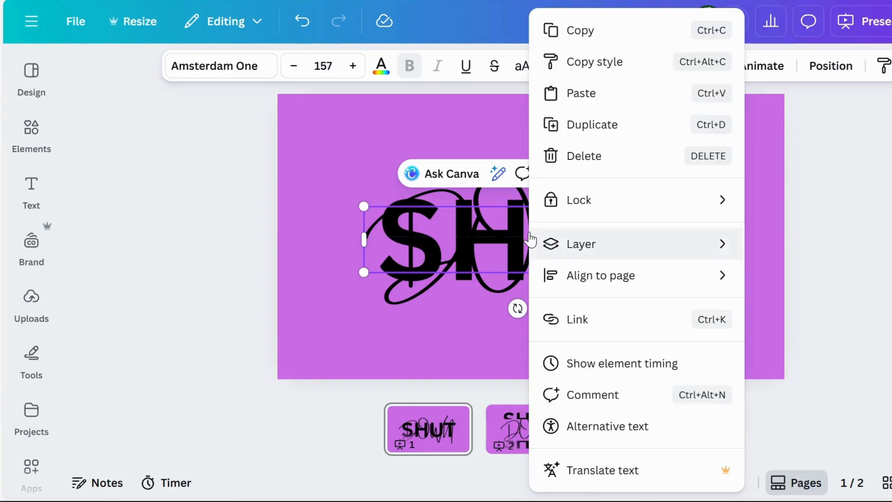
{"action": "mouse_move", "coordinate": [531, 235]}
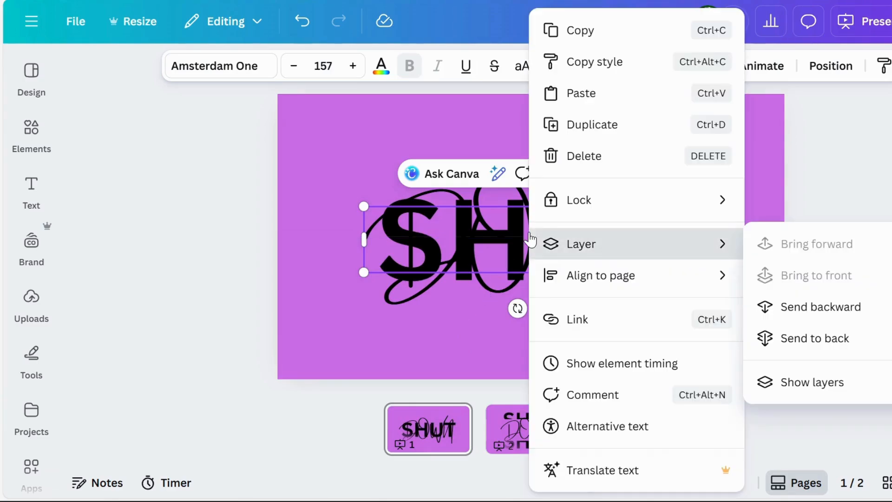
{"action": "left_click", "coordinate": [825, 339]}
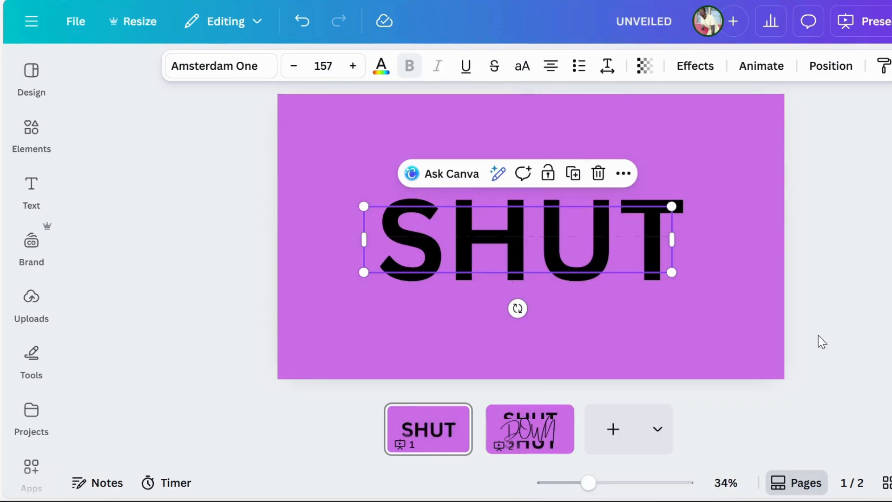
{"action": "left_click", "coordinate": [745, 440]}
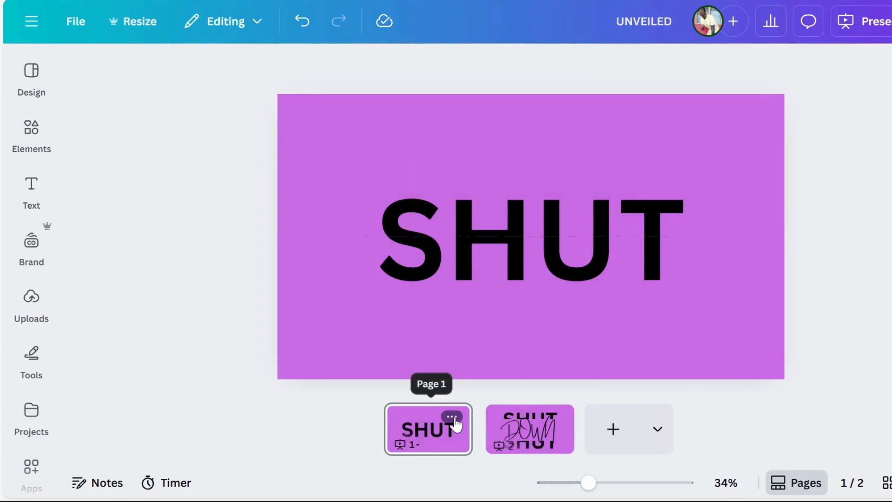
Step: Add a Match & Move transition between page 1 and page 2
{"action": "left_click", "coordinate": [452, 417]}
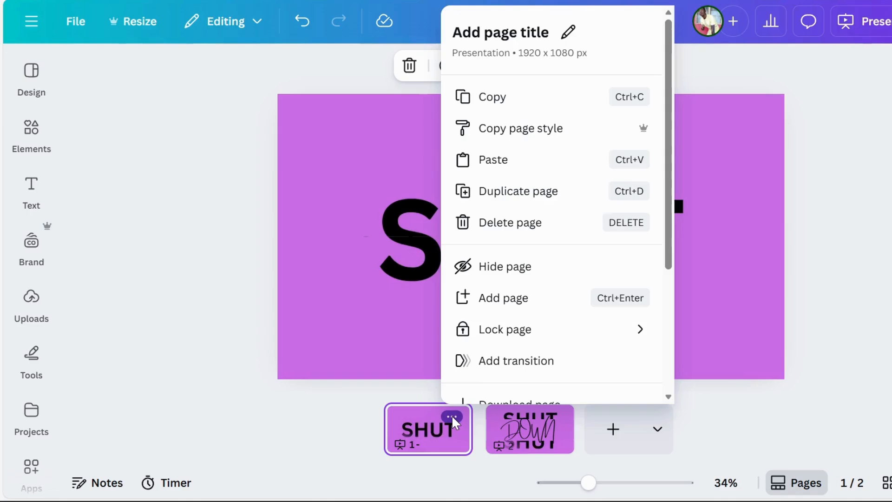
{"action": "left_click", "coordinate": [513, 371]}
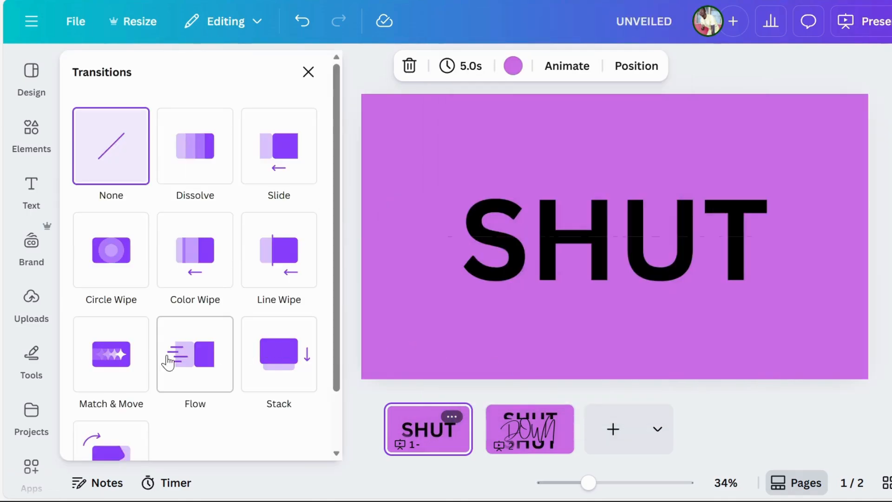
{"action": "left_click", "coordinate": [118, 376]}
{"action": "scroll", "coordinate": [222, 373], "scroll_direction": "down", "scroll_amount": 2}
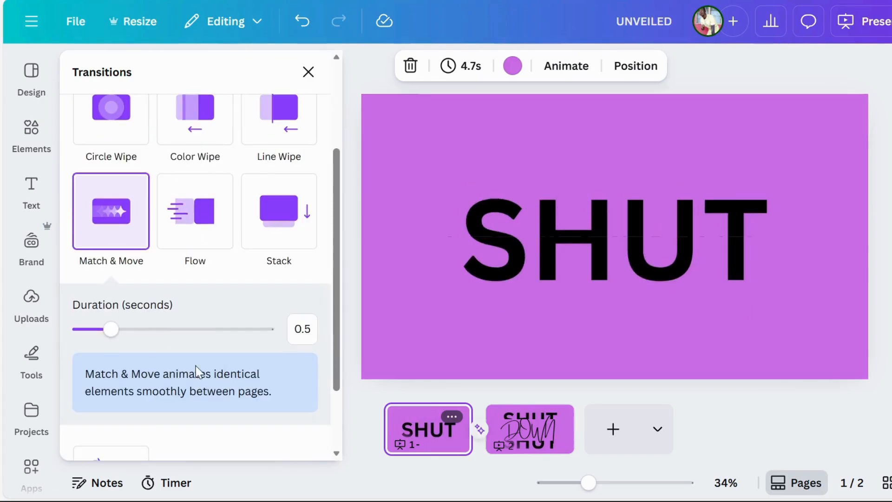
{"action": "scroll", "coordinate": [178, 375], "scroll_direction": "down", "scroll_amount": 2}
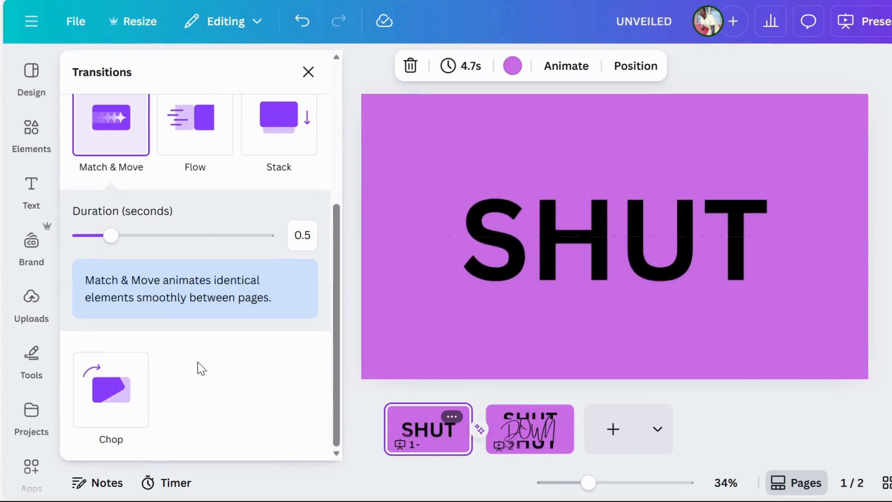
{"action": "left_click", "coordinate": [362, 386]}
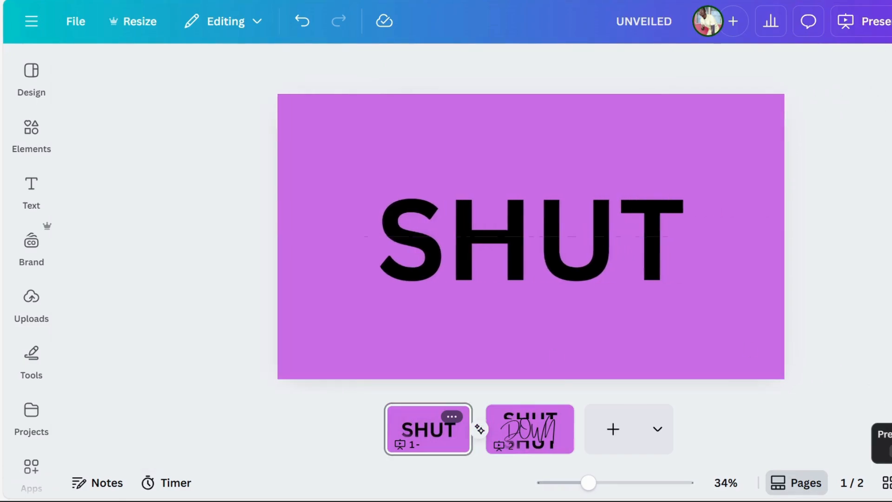
Step: Present the design full screen and switch back and forth between the two pages to examine the reveal animation
{"action": "left_click", "coordinate": [891, 483]}
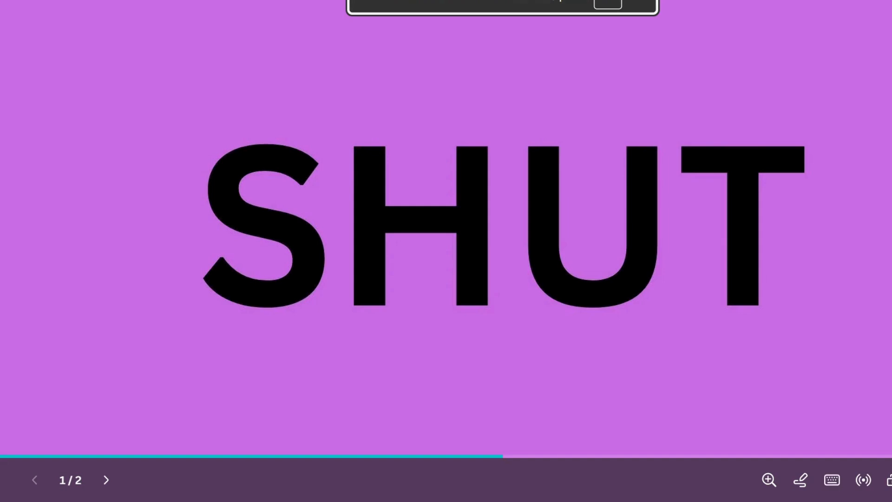
{"action": "key", "text": "Right"}
{"action": "key", "text": "Left"}
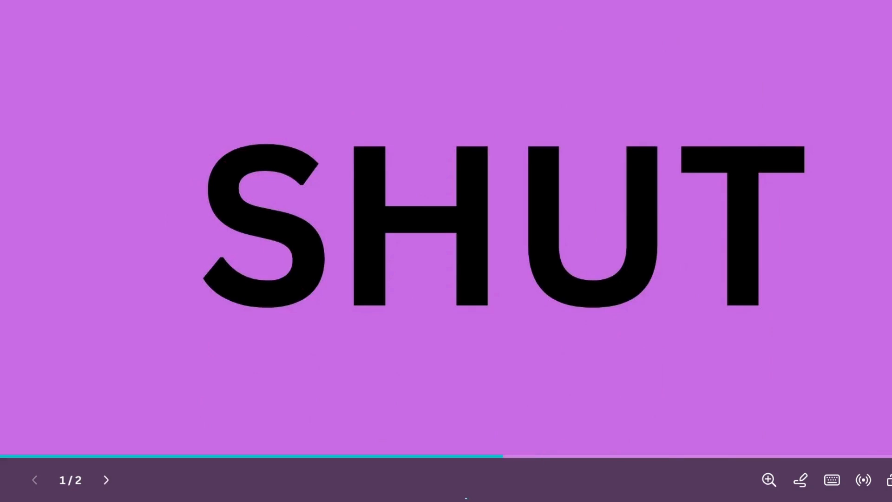
{"action": "key", "text": "Right"}
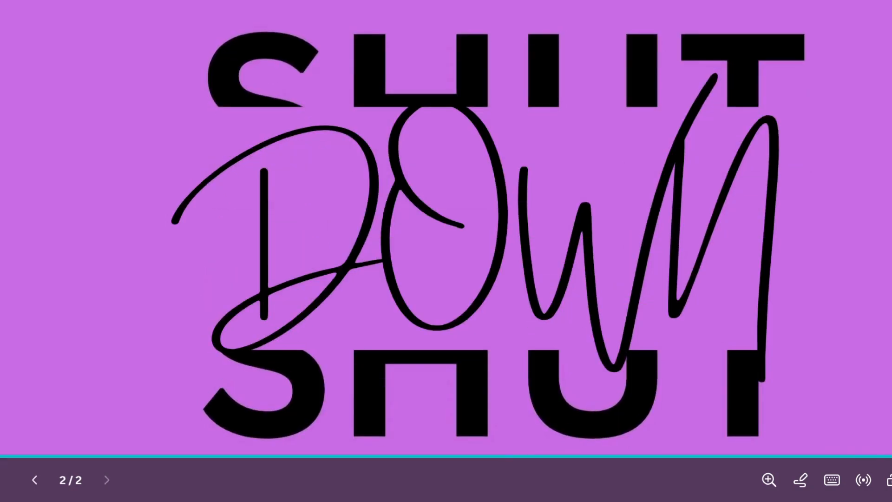
{"action": "key", "text": "Left"}
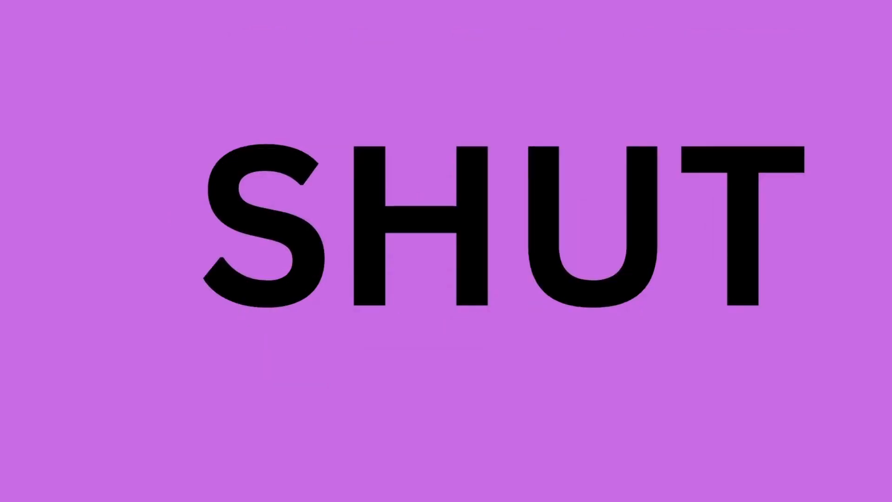
{"action": "key", "text": "Right"}
{"action": "key", "text": "Left"}
{"action": "key", "text": "Right"}
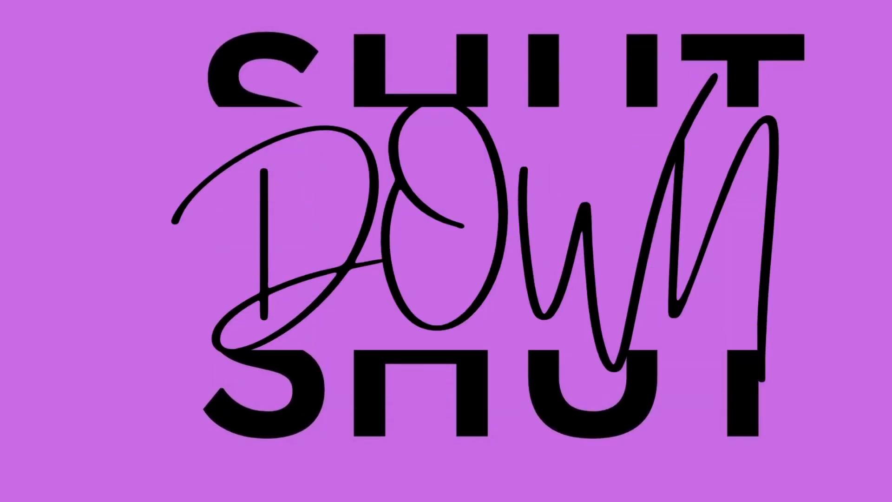
{"action": "key", "text": "Left"}
{"action": "key", "text": "Right"}
{"action": "key", "text": "Left"}
{"action": "key", "text": "Right"}
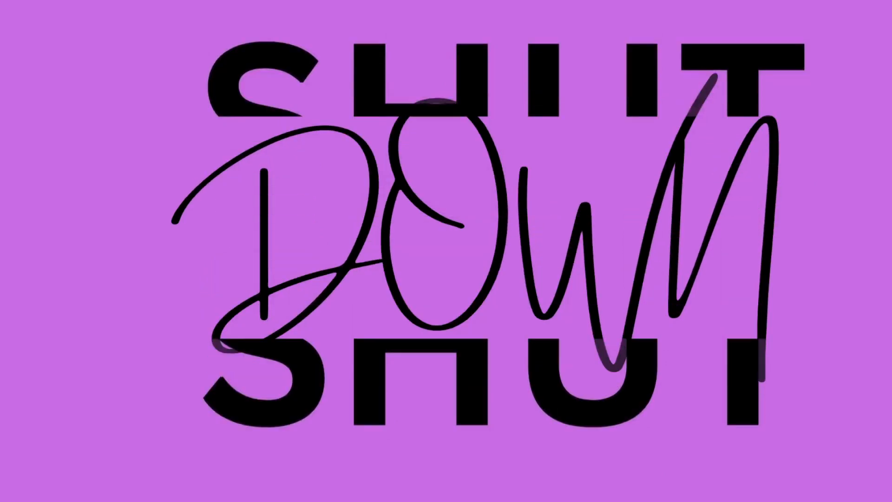
{"action": "key", "text": "Left"}
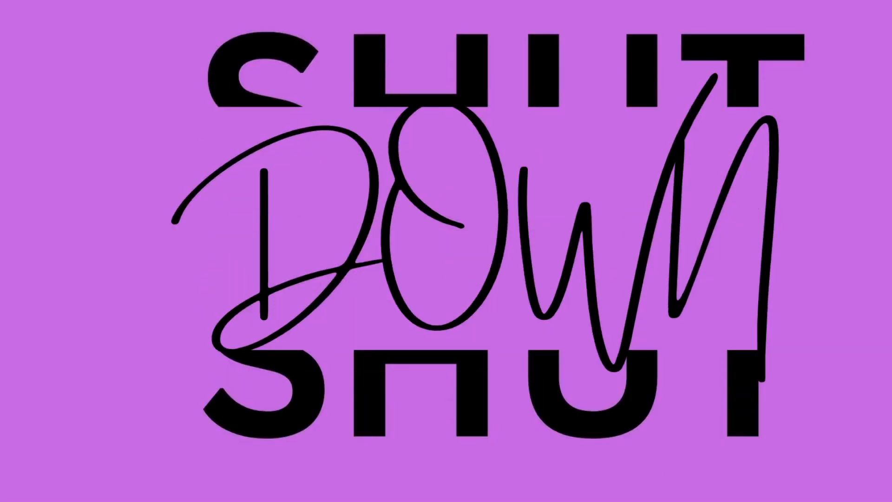